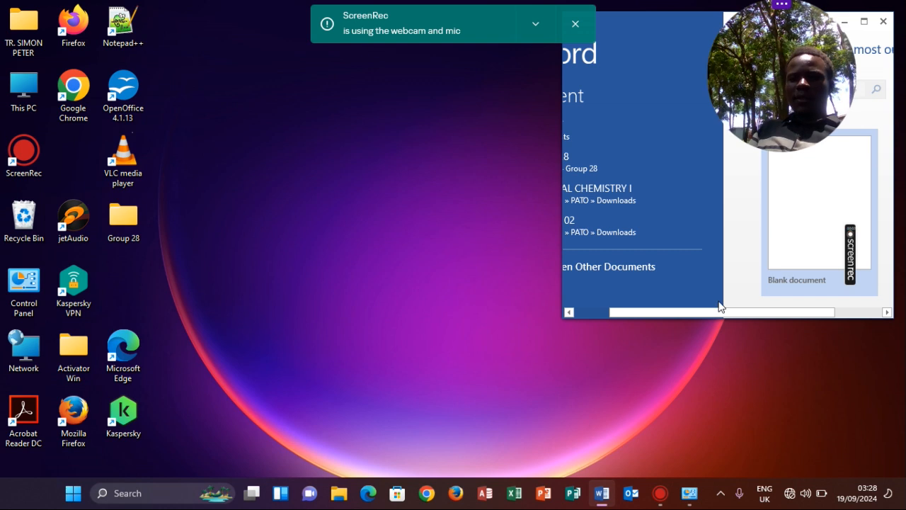
# Step: Maximize the start window and create a new blank document
pyautogui.click(865, 24)
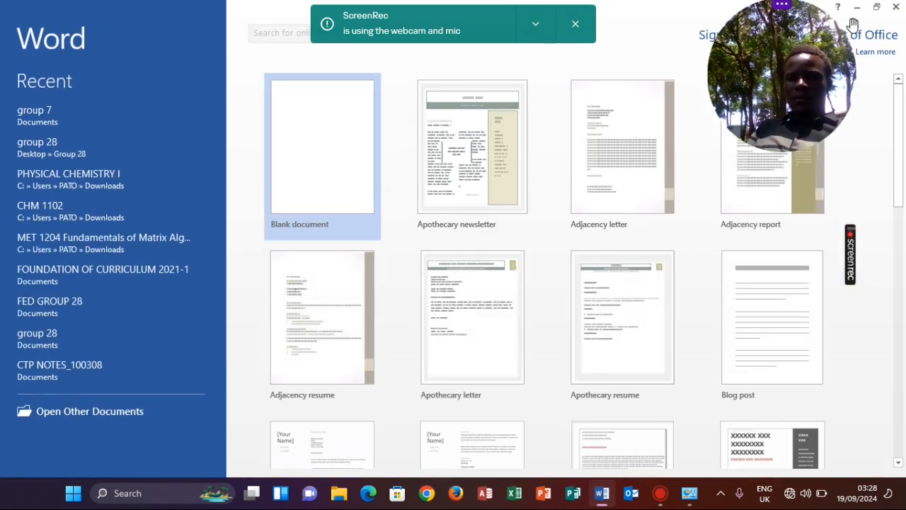
pyautogui.click(348, 169)
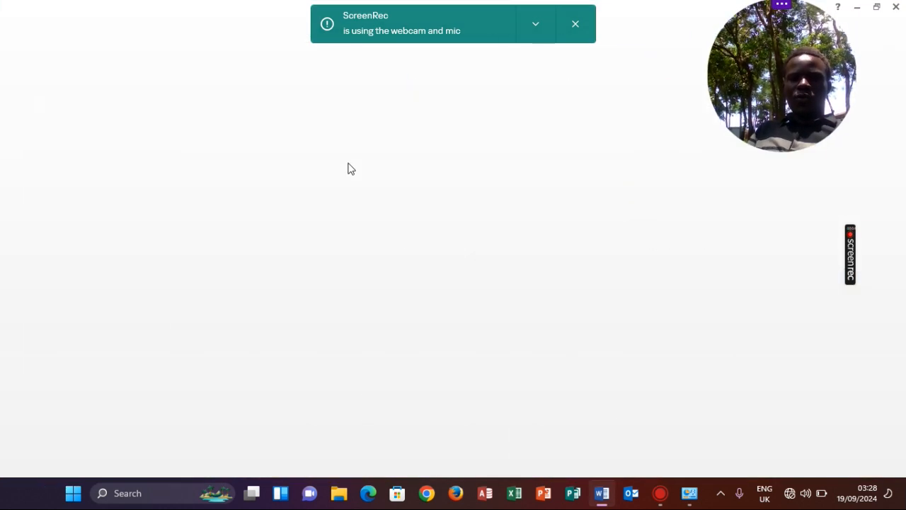
pyautogui.click(573, 26)
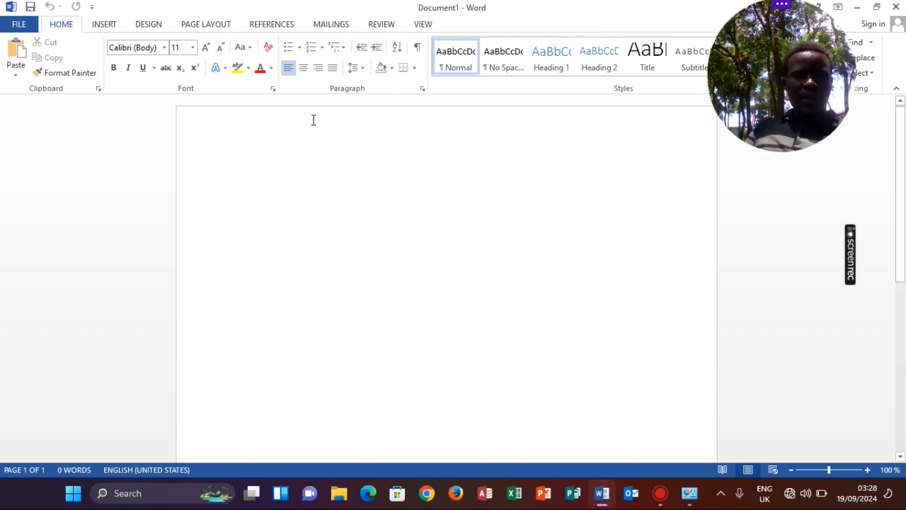
# Step: Paste the copied story into the blank document, keeping text only
pyautogui.rightClick(242, 173)
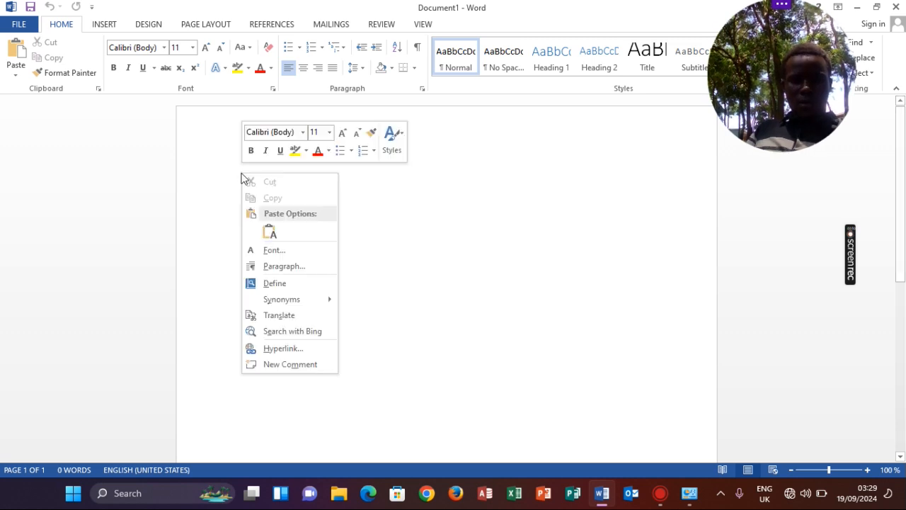
pyautogui.click(270, 233)
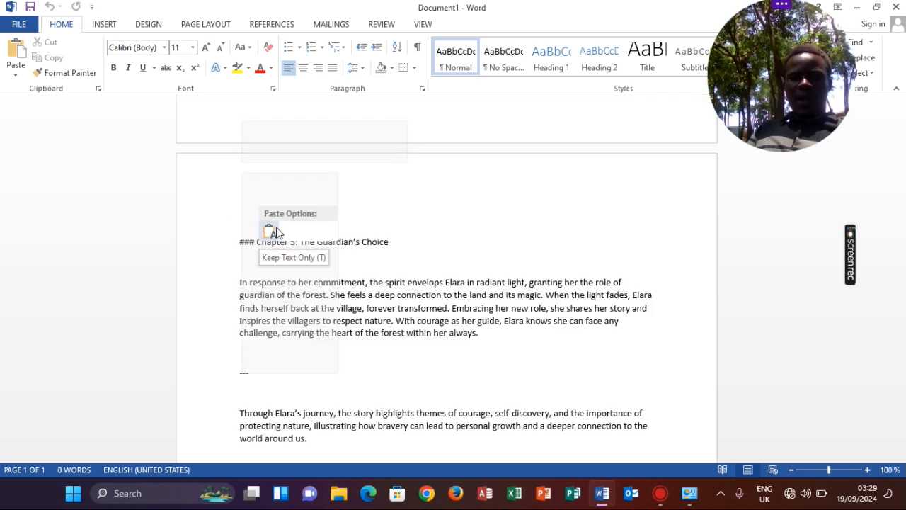
pyautogui.click(277, 234)
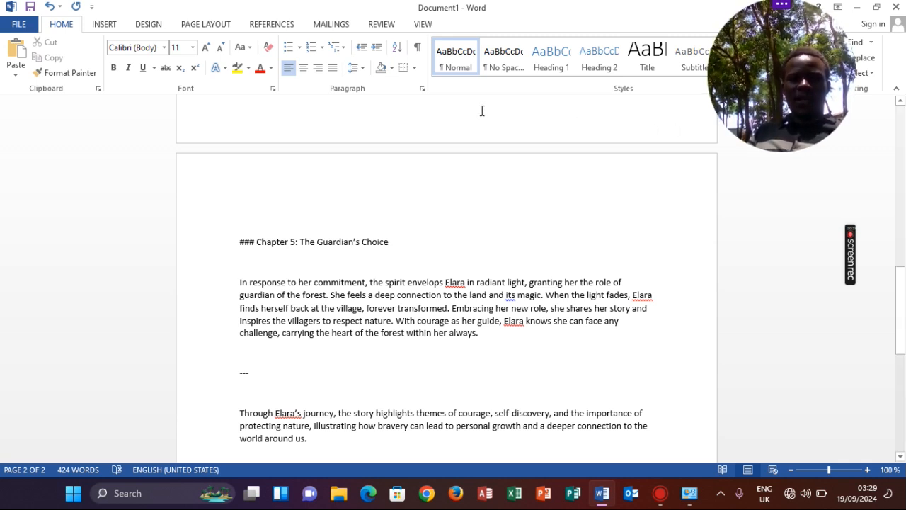
# Step: Return to the beginning of the document and remove the # in front of the title The Heart of the Forest
pyautogui.click(900, 102)
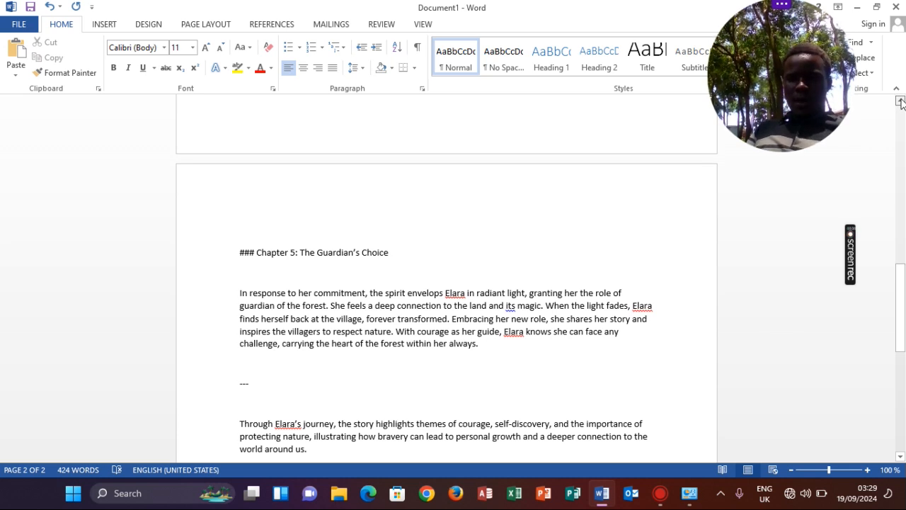
pyautogui.moveTo(900, 102); pyautogui.dragTo(900, 101)
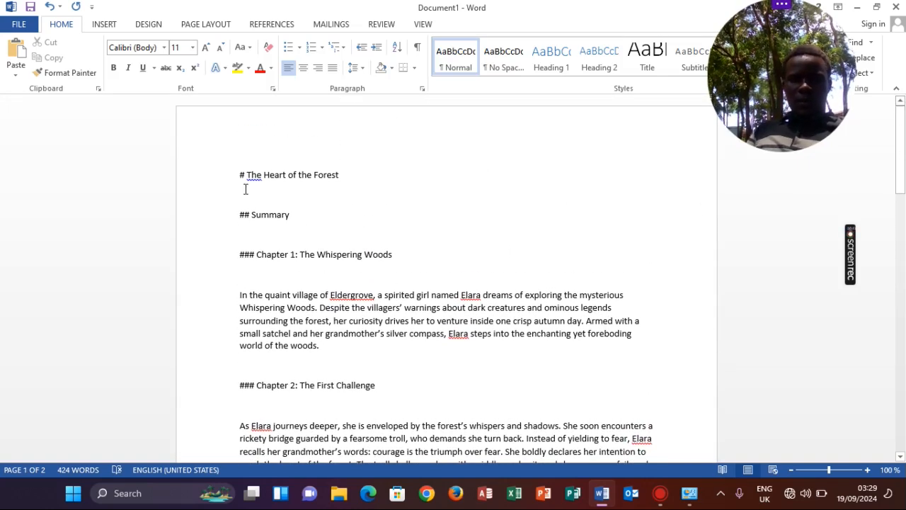
pyautogui.press('BackSpace')
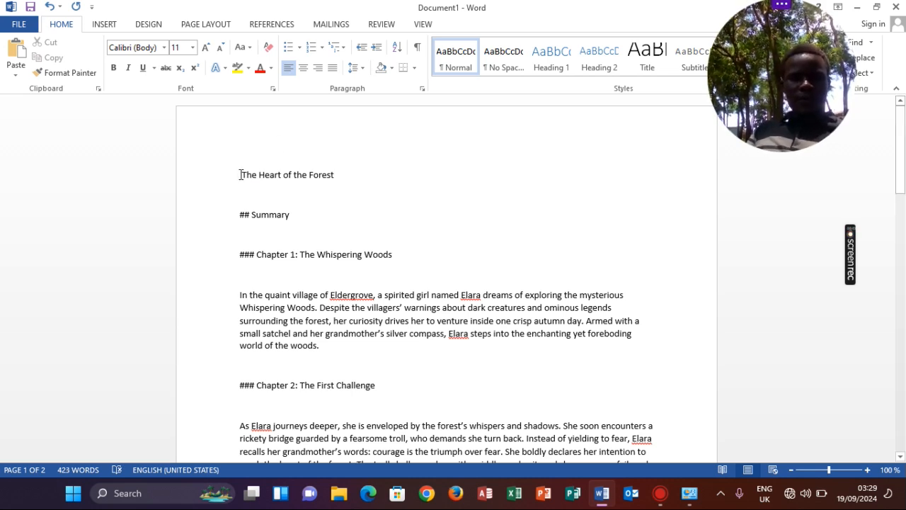
# Step: Mark the title The Heart of the Forest as Level 1 text for the table of contents
pyautogui.click(281, 25)
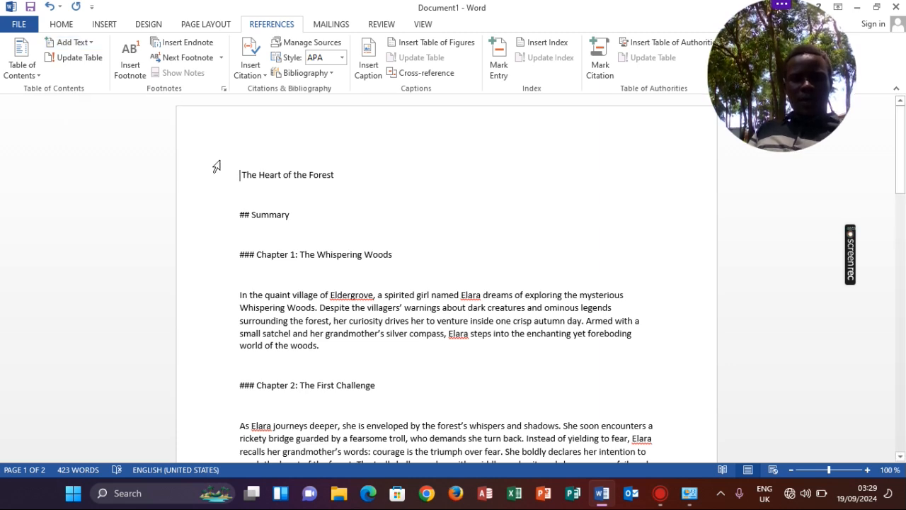
pyautogui.moveTo(243, 175); pyautogui.dragTo(330, 176)
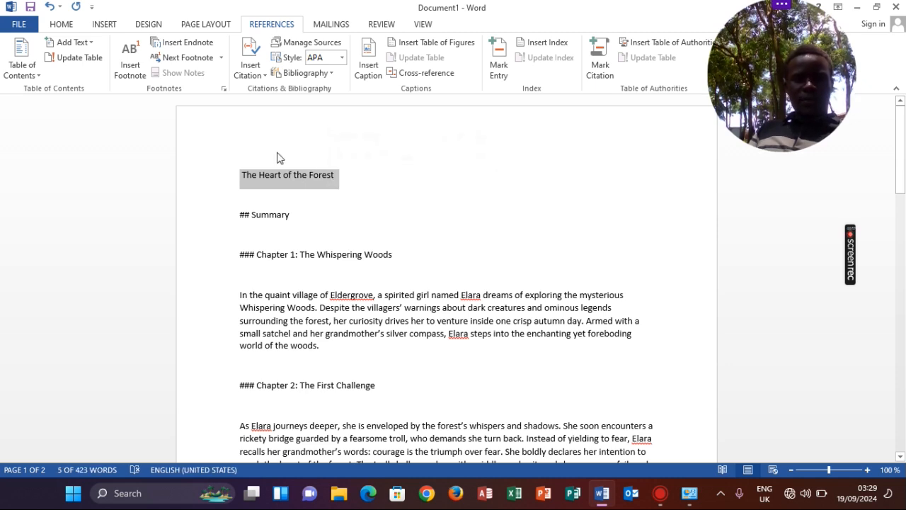
pyautogui.click(82, 42)
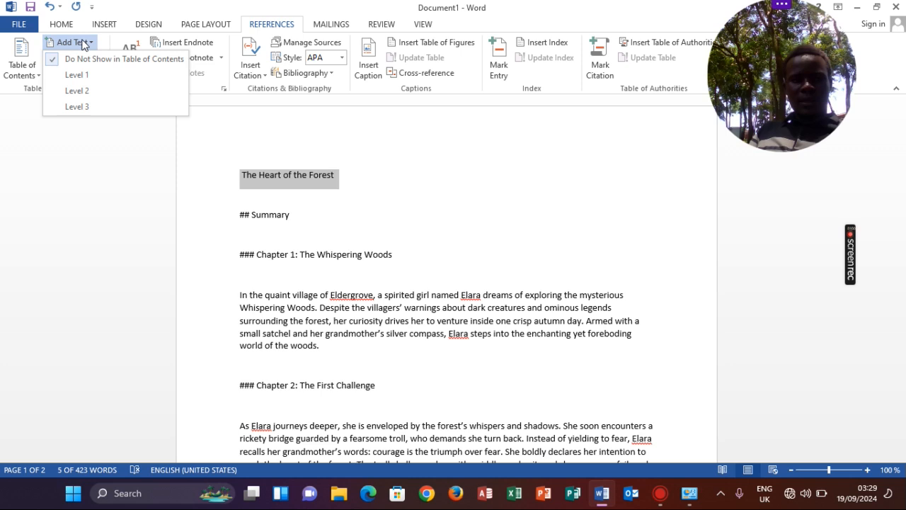
pyautogui.click(85, 74)
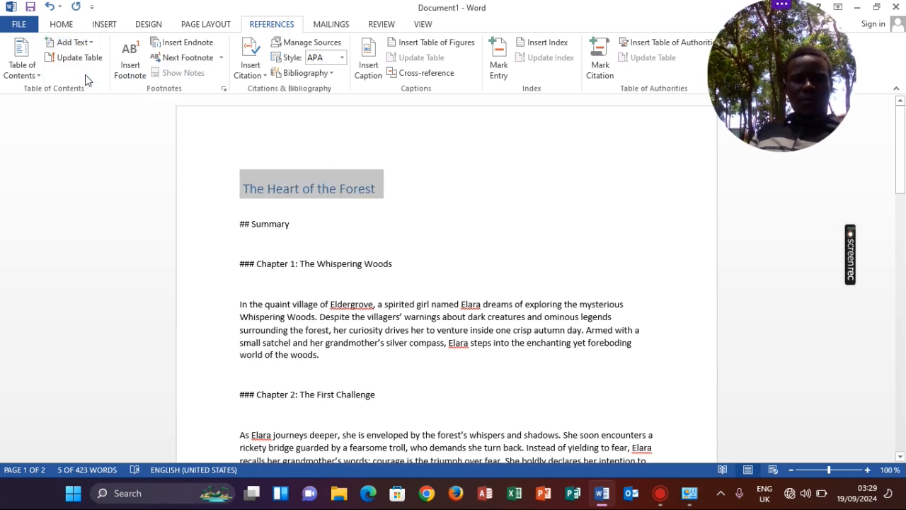
# Step: Delete the ## Summary line and strip the ### and extra blank line before the Chapter 1: The Whispering Woods heading
pyautogui.click(294, 225)
pyautogui.press('BackSpace')
pyautogui.press('BackSpace')
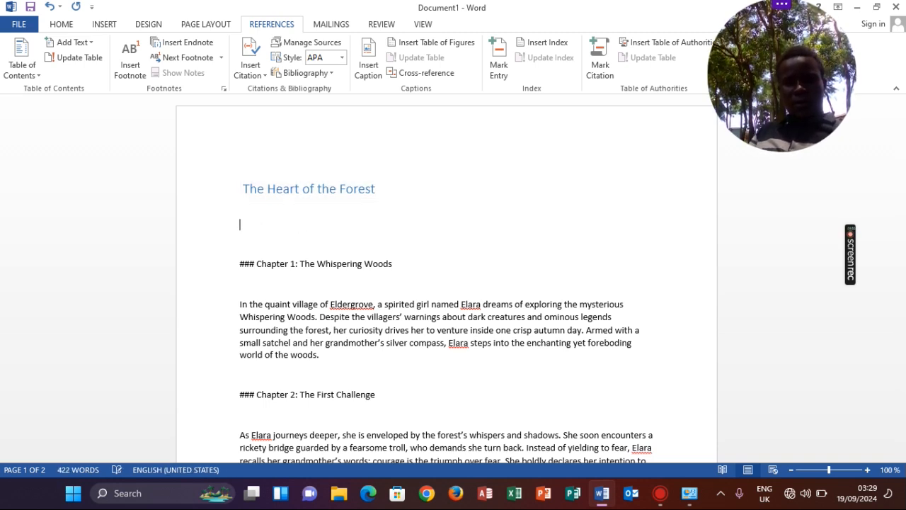
pyautogui.click(256, 265)
pyautogui.press('BackSpace')
pyautogui.press('BackSpace')
pyautogui.press('BackSpace')
pyautogui.press('BackSpace')
pyautogui.press('BackSpace')
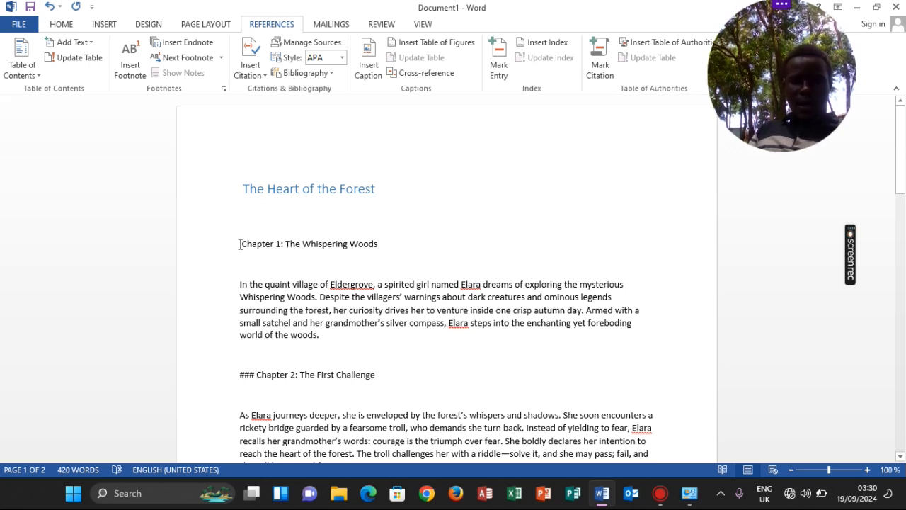
# Step: Mark the whole Chapter 1: The Whispering Woods heading as Level 2 text for the table of contents
pyautogui.moveTo(240, 244); pyautogui.dragTo(334, 238)
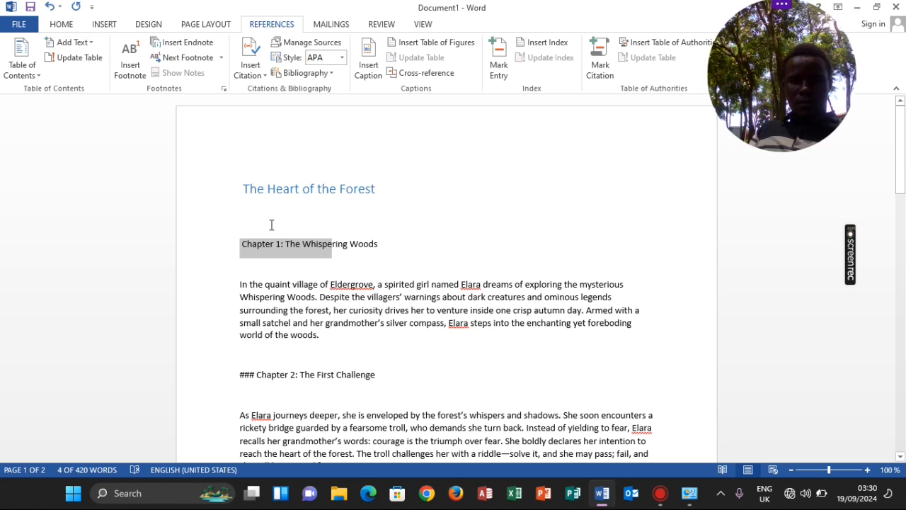
pyautogui.click(217, 266)
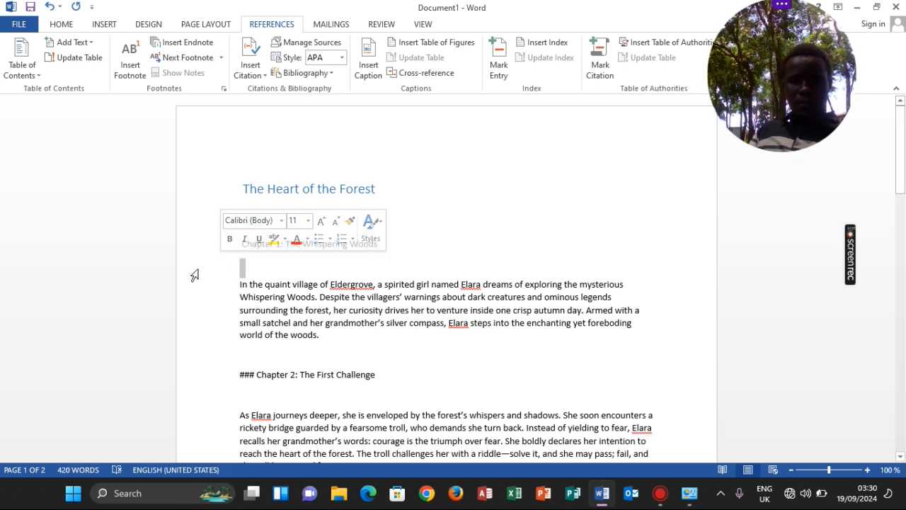
pyautogui.moveTo(240, 246); pyautogui.dragTo(382, 245)
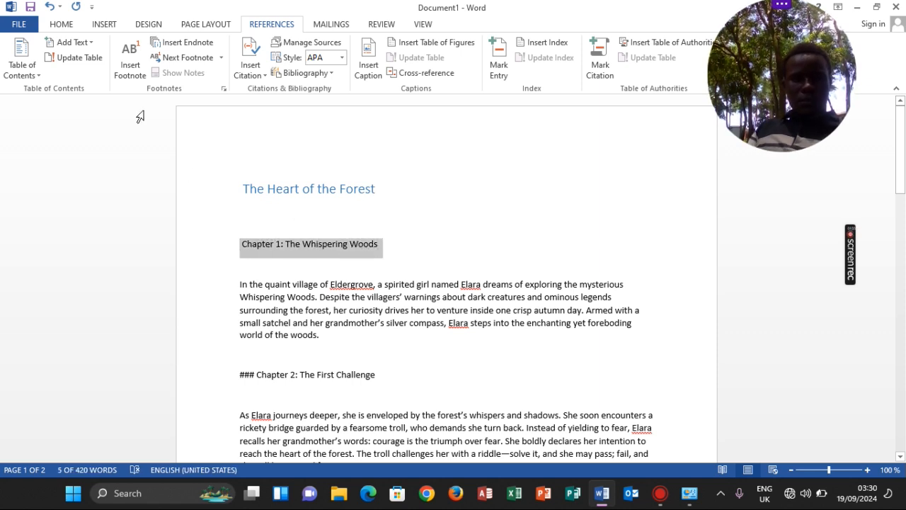
pyautogui.click(91, 42)
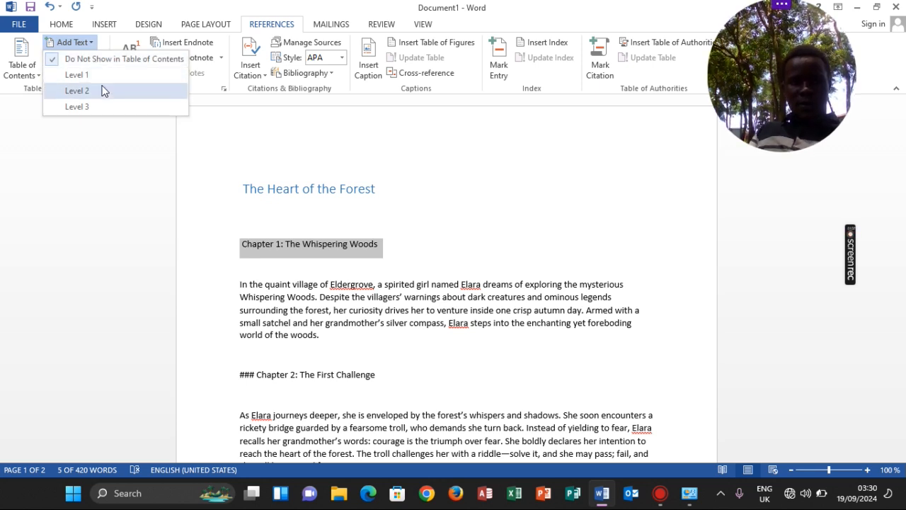
pyautogui.click(102, 90)
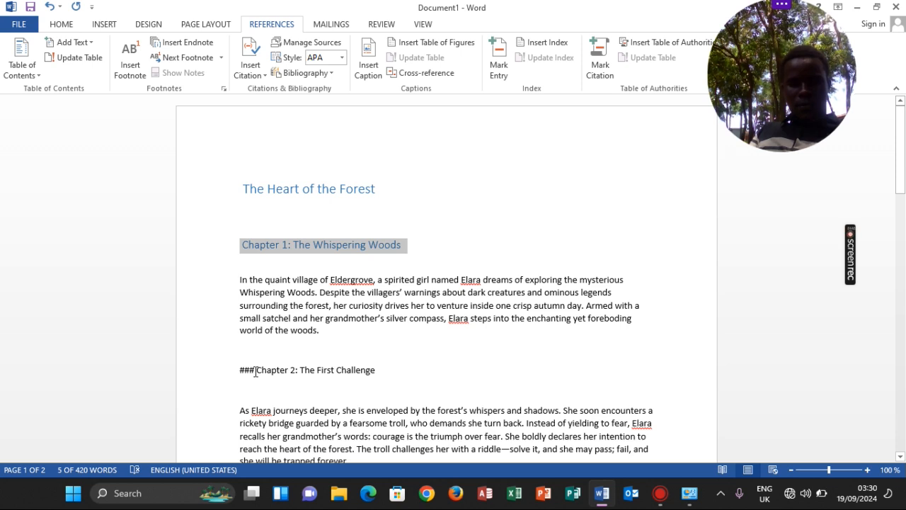
# Step: Mark the Chapter 2: The First Challenge heading as Level 2 text for the table of contents
pyautogui.moveTo(254, 372); pyautogui.dragTo(377, 376)
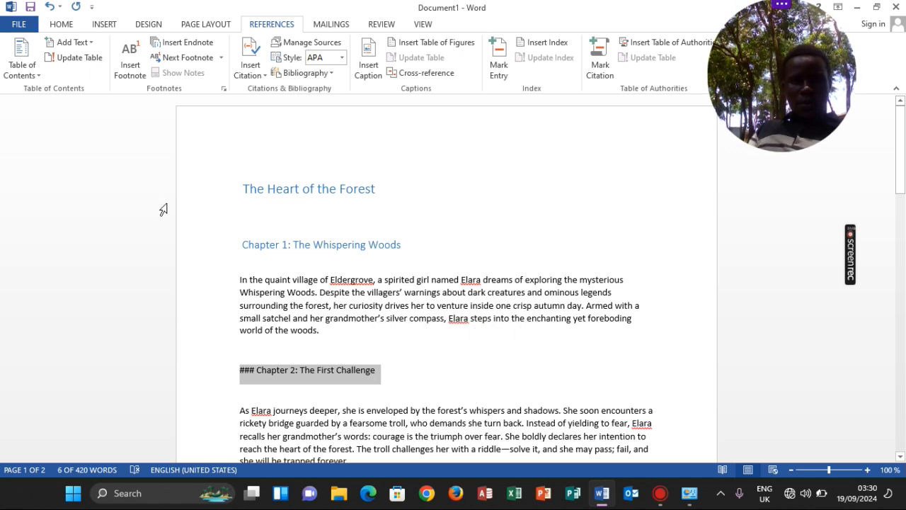
pyautogui.click(85, 42)
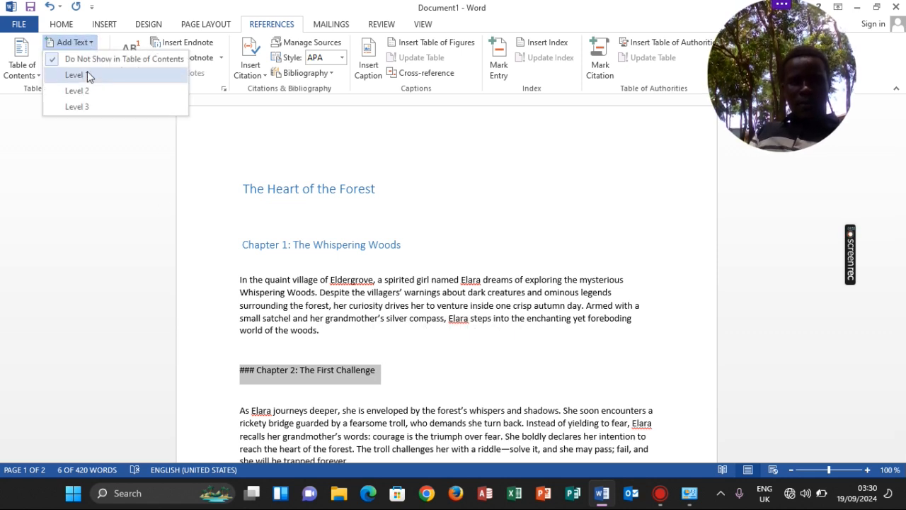
pyautogui.click(88, 91)
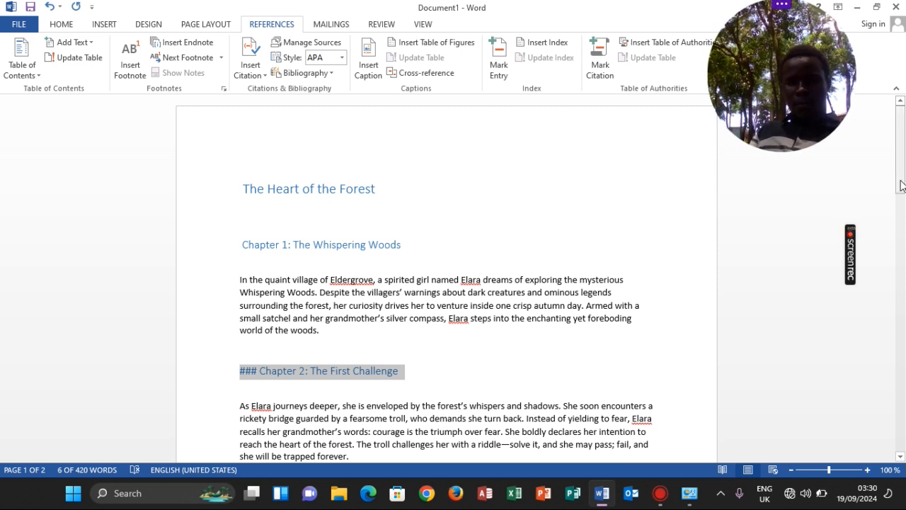
# Step: Mark the Chapter 3: The Trials of Strength heading as Level 2 text for the table of contents
pyautogui.moveTo(897, 178); pyautogui.dragTo(904, 258)
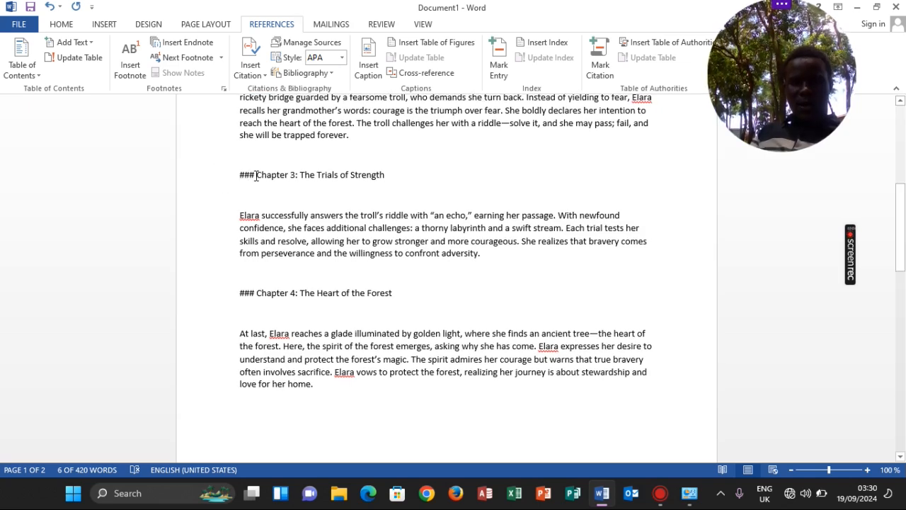
pyautogui.moveTo(257, 175); pyautogui.dragTo(366, 183)
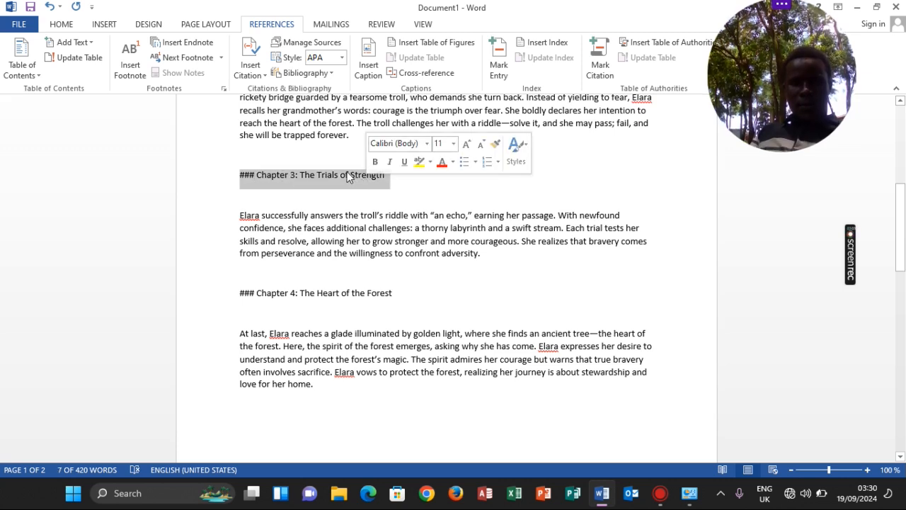
pyautogui.click(87, 43)
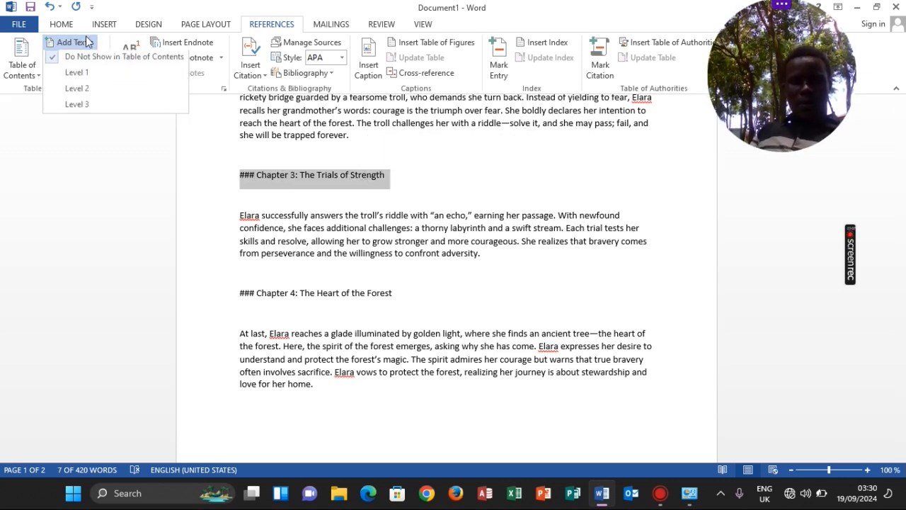
pyautogui.click(77, 90)
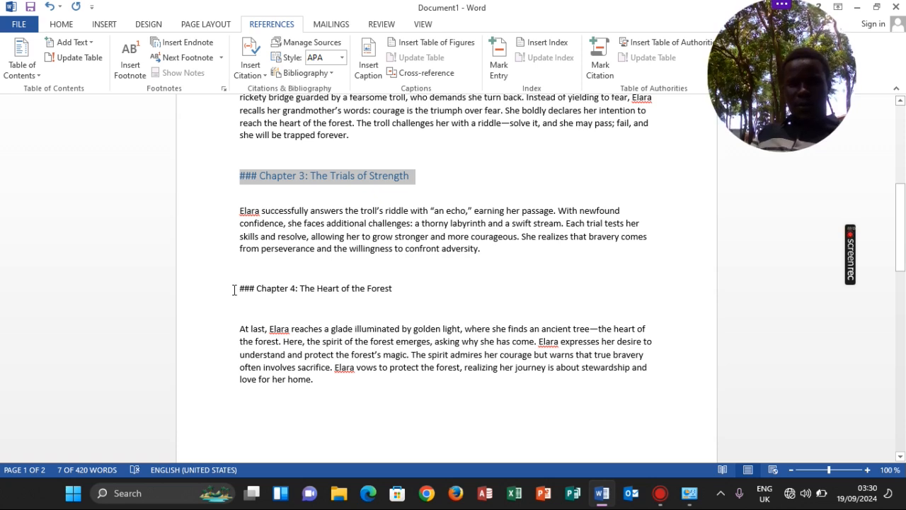
# Step: Mark the Chapter 4: The Heart of the Forest heading as Level 2 text for the table of contents
pyautogui.moveTo(235, 289); pyautogui.dragTo(395, 290)
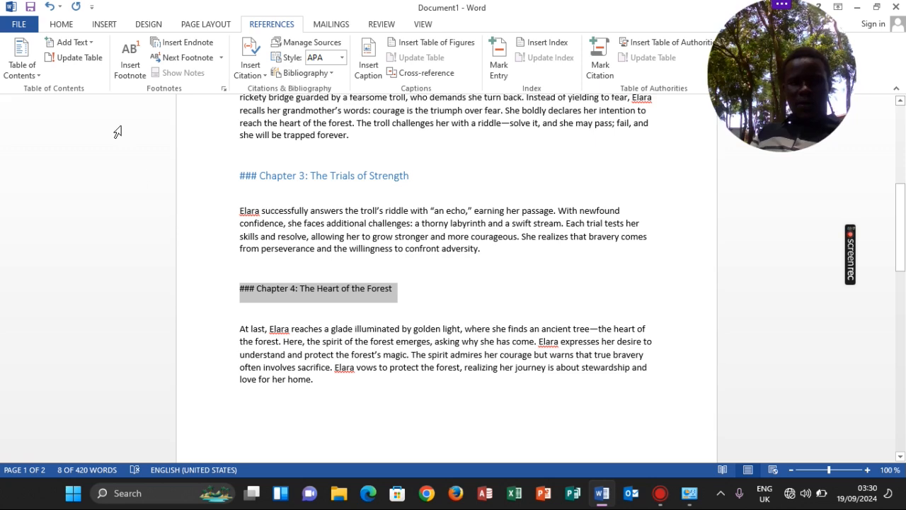
pyautogui.click(75, 44)
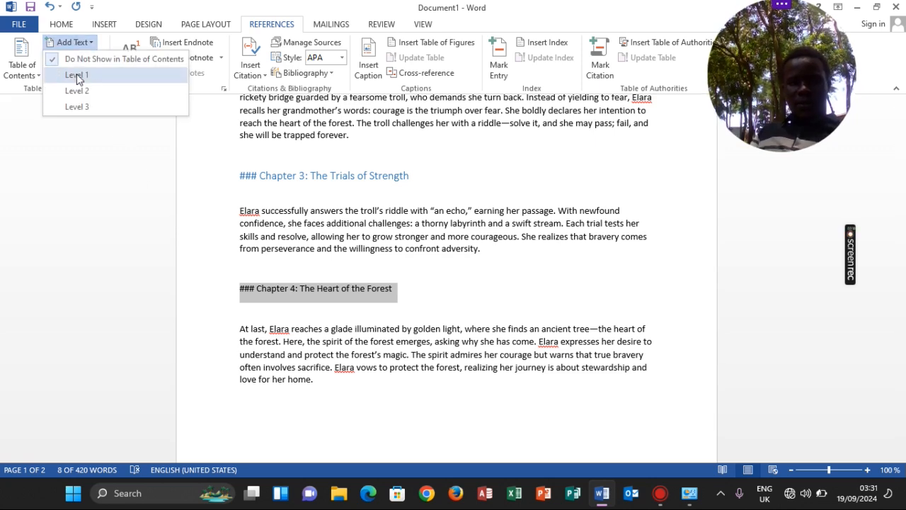
pyautogui.click(77, 91)
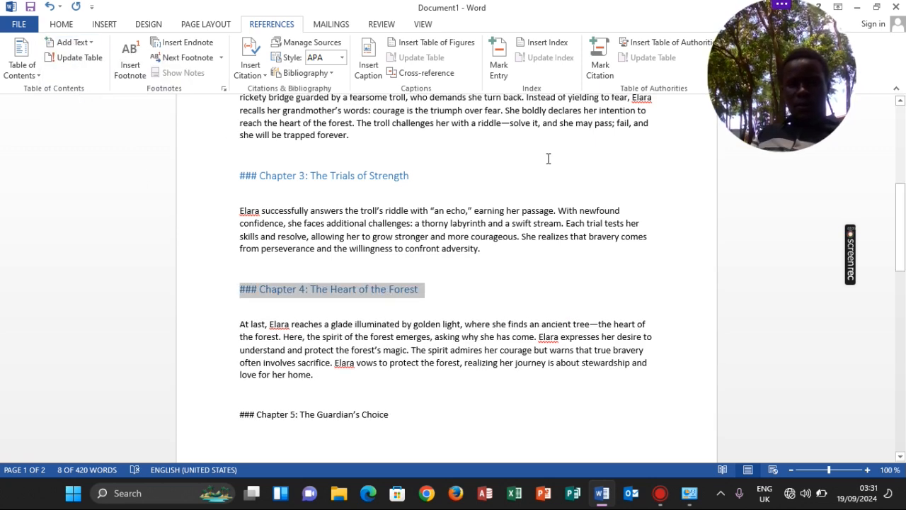
# Step: Move the Chapter 5: The Guardian’s Choice heading directly below the Chapter 4 paragraph and mark it as Level 2 for the table of contents
pyautogui.moveTo(902, 256); pyautogui.dragTo(900, 298)
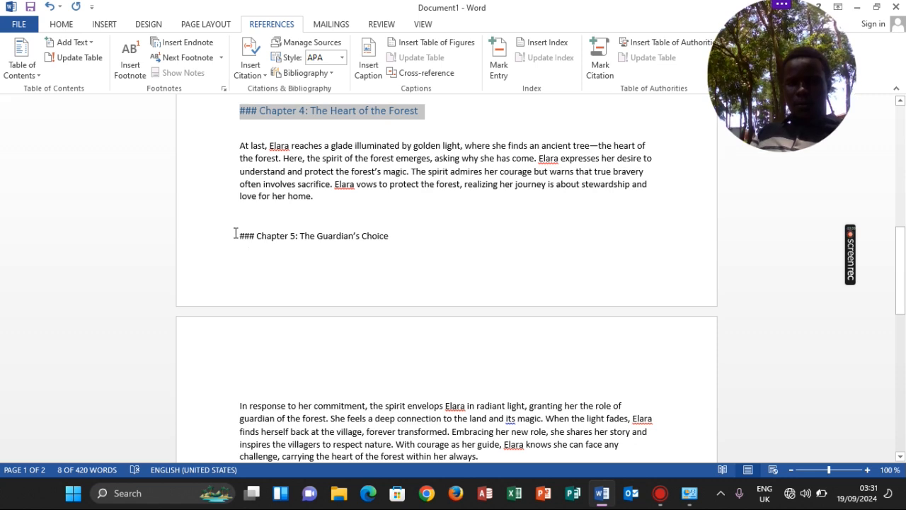
pyautogui.moveTo(235, 233); pyautogui.dragTo(378, 238)
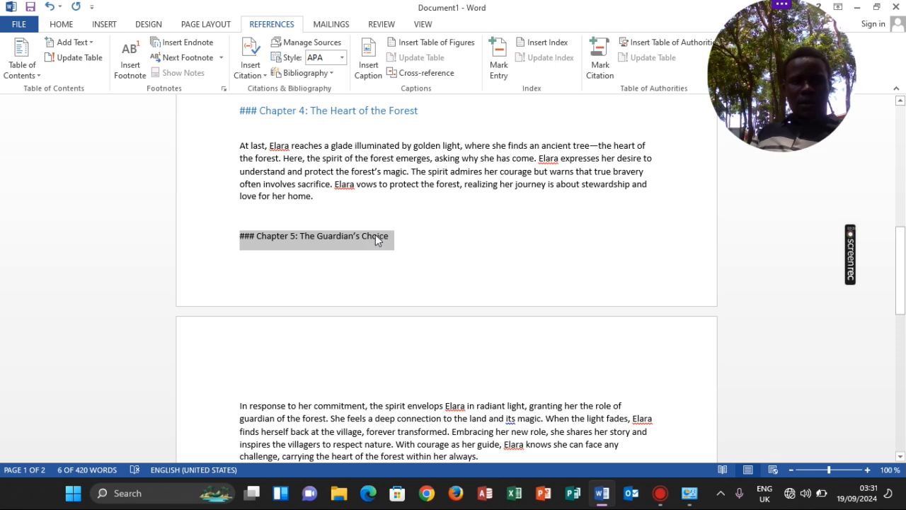
pyautogui.write('### Chapter 5: The Guardian’s Choice')
pyautogui.click(66, 43)
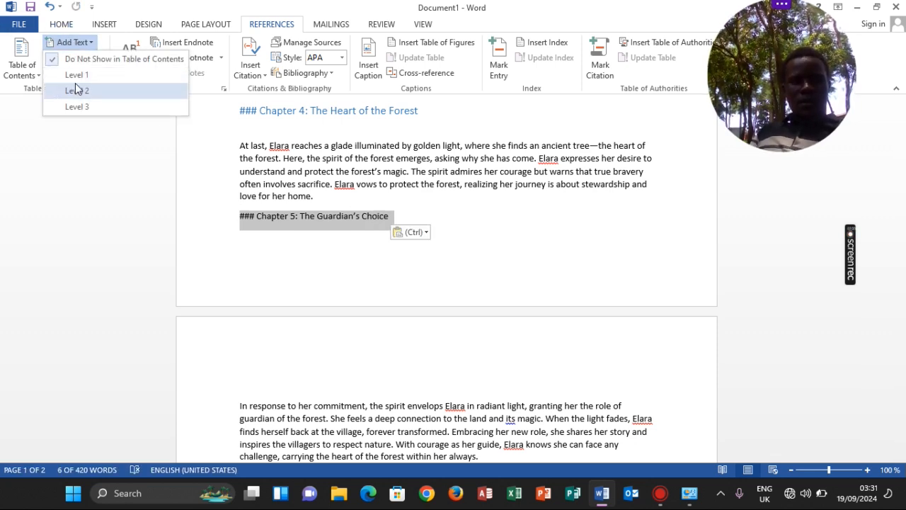
pyautogui.click(72, 89)
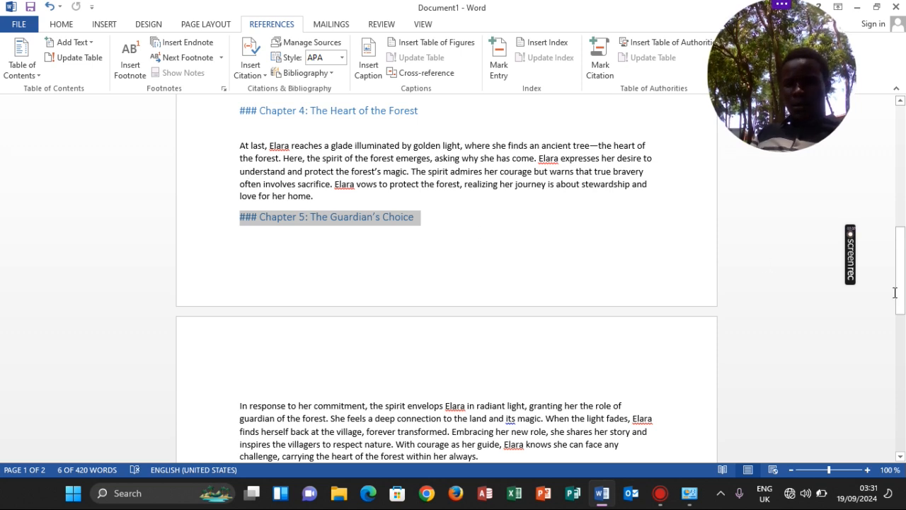
pyautogui.moveTo(900, 293); pyautogui.dragTo(895, 315)
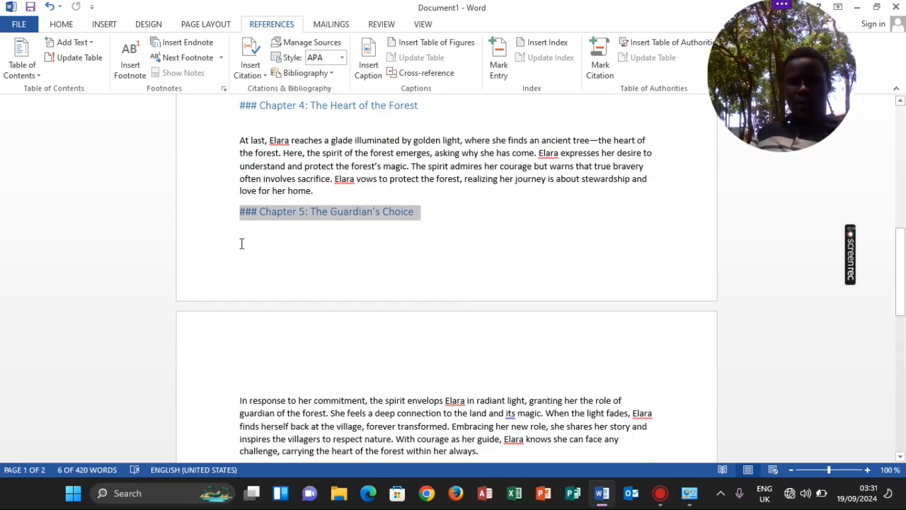
# Step: Add blank space after the Chapter 4 paragraph and insert the Automatic Table 2 table of contents above the Chapter 5 heading
pyautogui.click(215, 213)
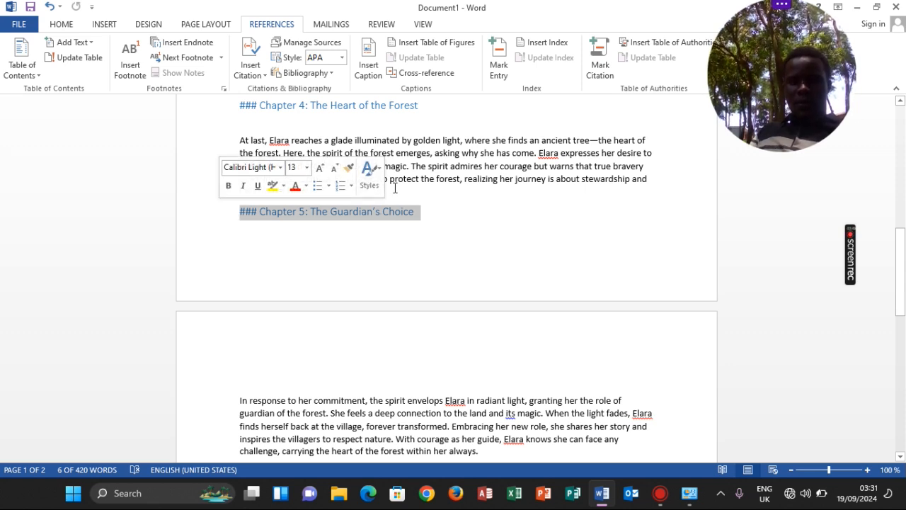
pyautogui.click(396, 188)
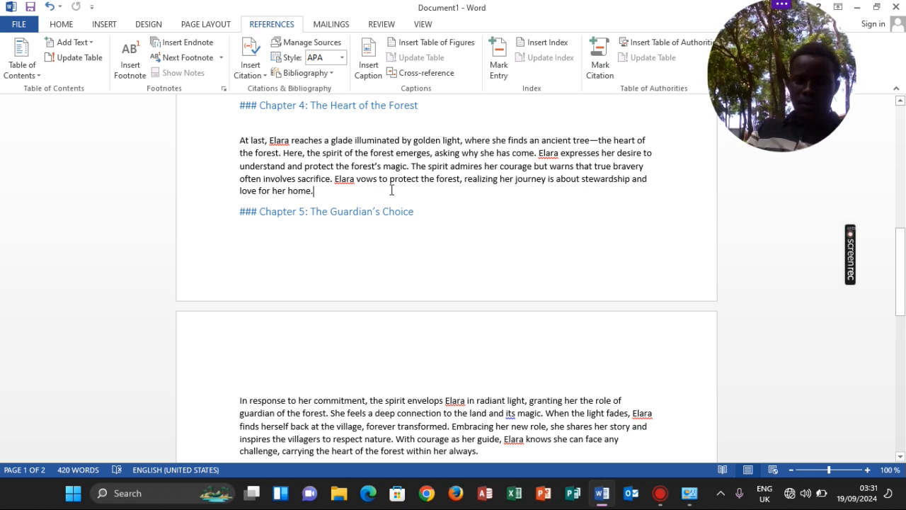
pyautogui.press('Return')
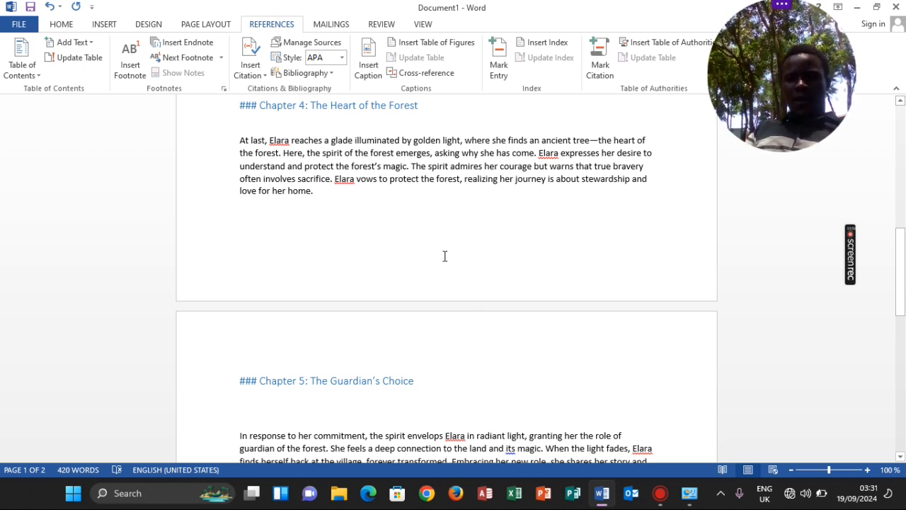
pyautogui.click(19, 57)
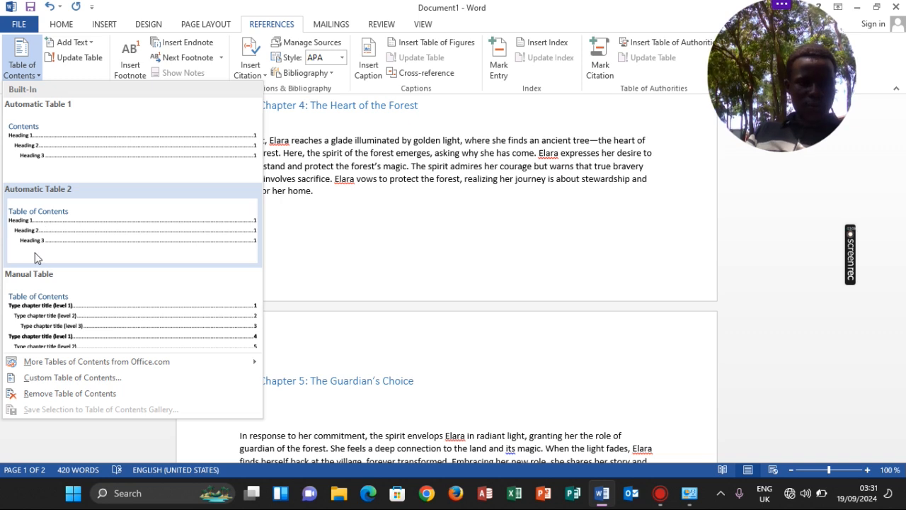
pyautogui.click(69, 232)
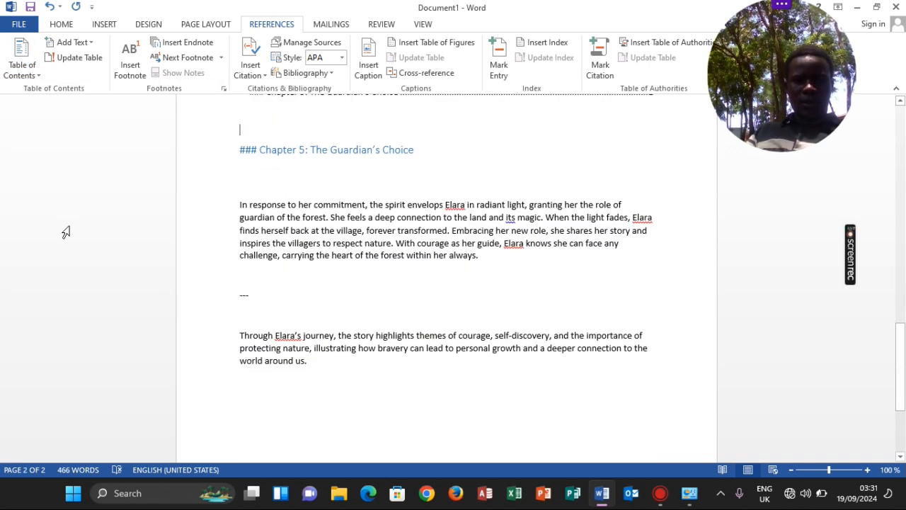
# Step: Examine the inserted table of contents, checking its title and chapter entries with their page numbers
pyautogui.click(901, 102)
pyautogui.click(901, 102)
pyautogui.click(901, 102)
pyautogui.click(901, 101)
pyautogui.click(900, 102)
pyautogui.click(900, 102)
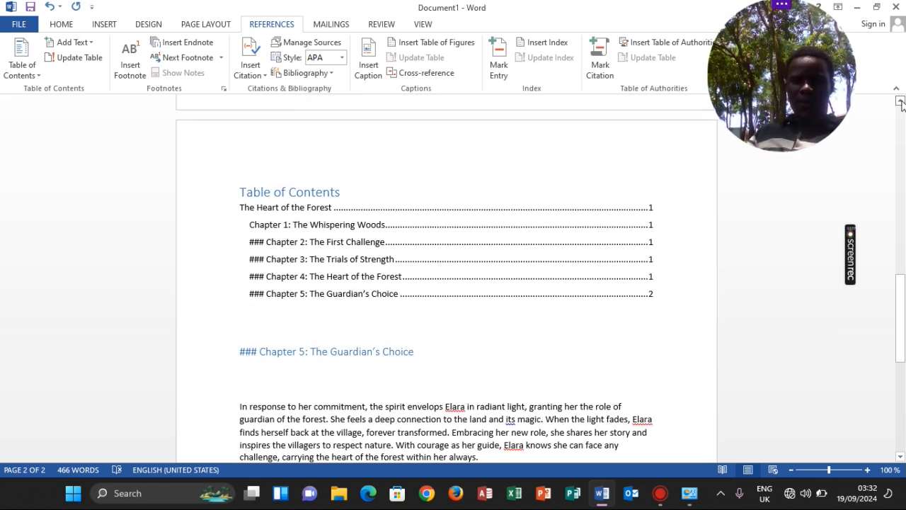
pyautogui.click(902, 105)
pyautogui.click(901, 104)
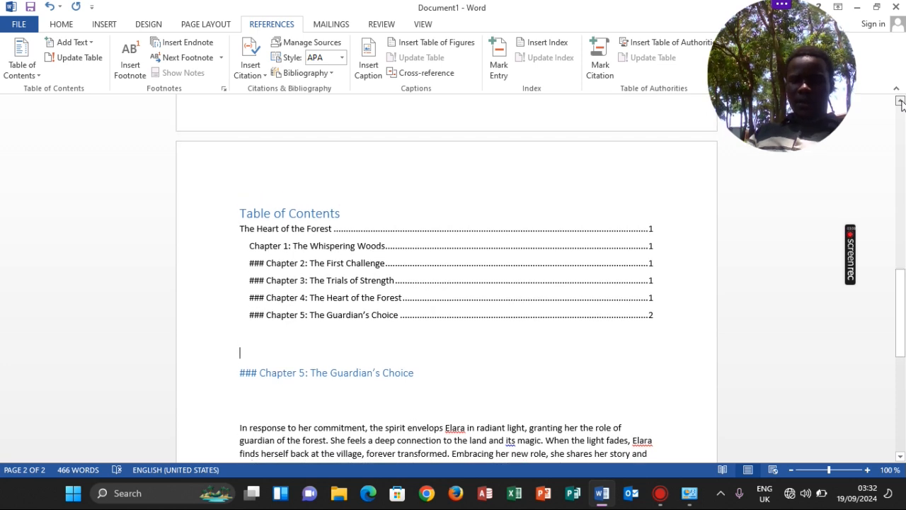
pyautogui.click(901, 104)
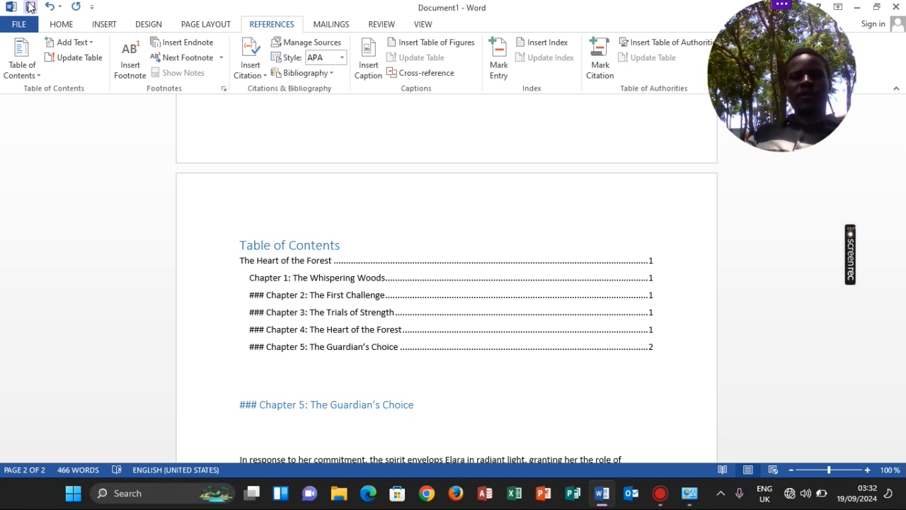
# Step: Start saving the document and bring up the Save As locations
pyautogui.click(30, 7)
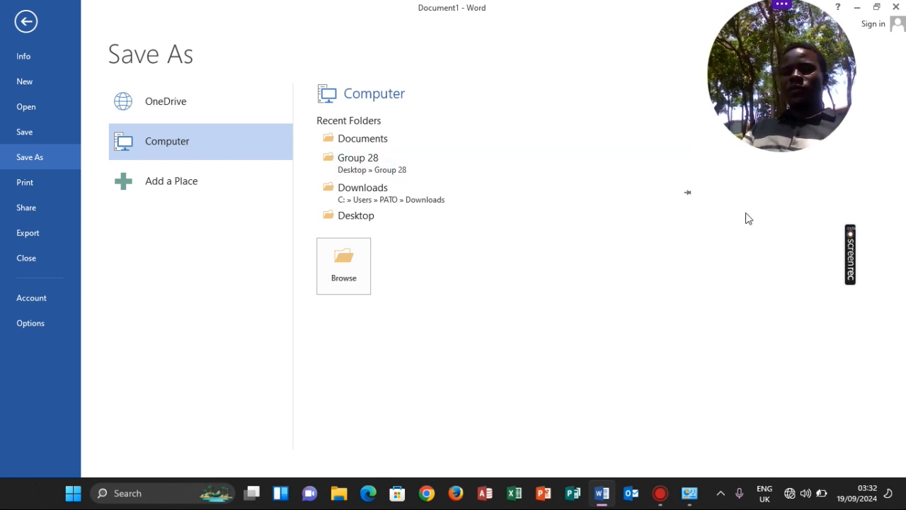
pyautogui.moveTo(854, 247)
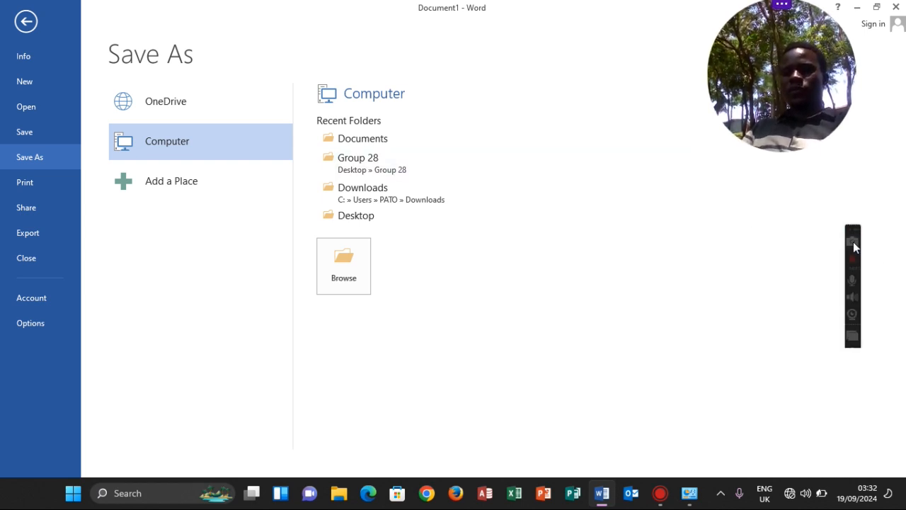